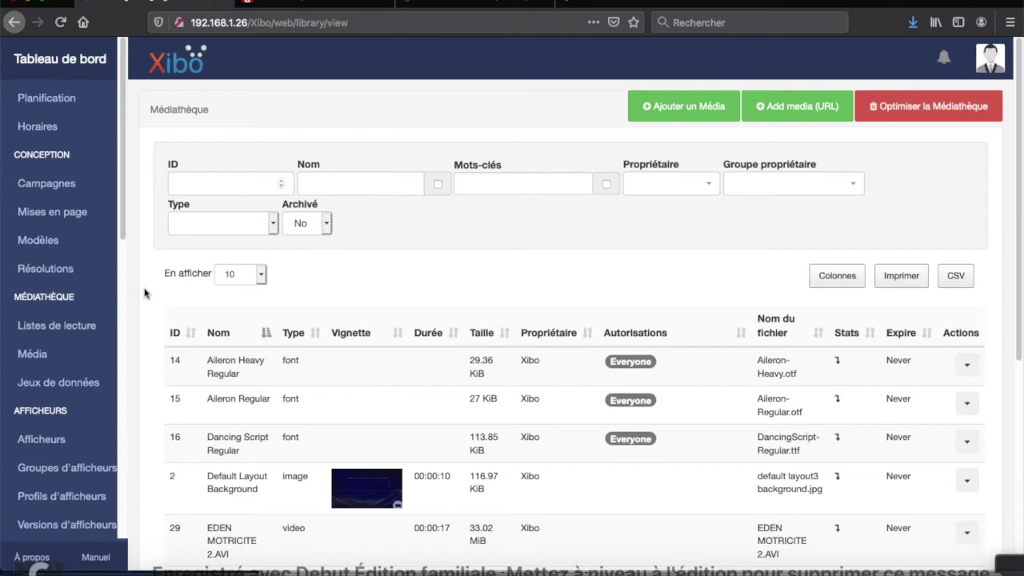
Read the Adding New Fonts section of the Xibo manual, focusing on the accepted OS/2 tags.
left_click(426, 9)
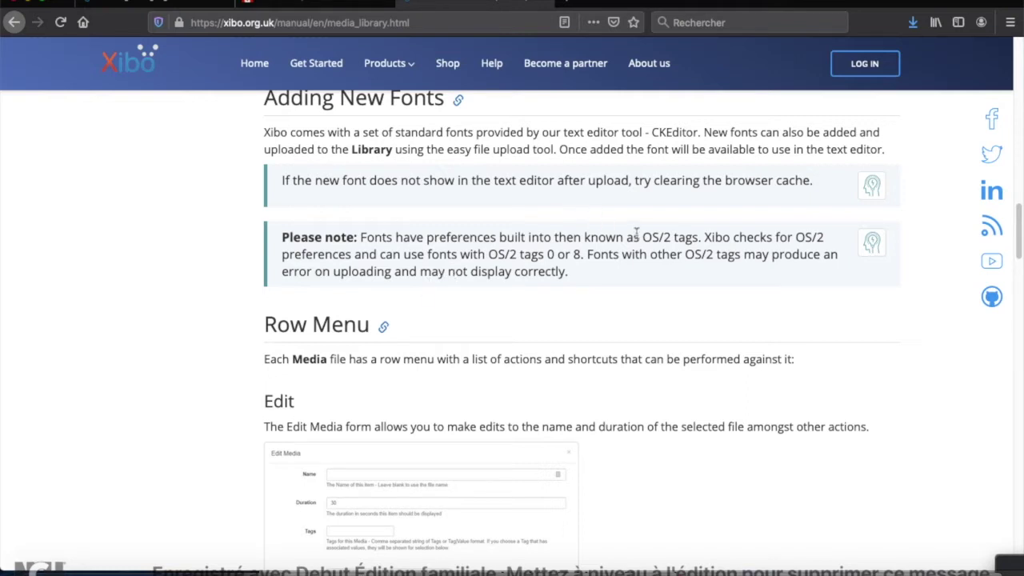
left_click_drag(645, 237, 673, 237)
left_click_drag(546, 254, 578, 256)
Browse the Basic category fonts on the dafont.com page.
left_click(311, 8)
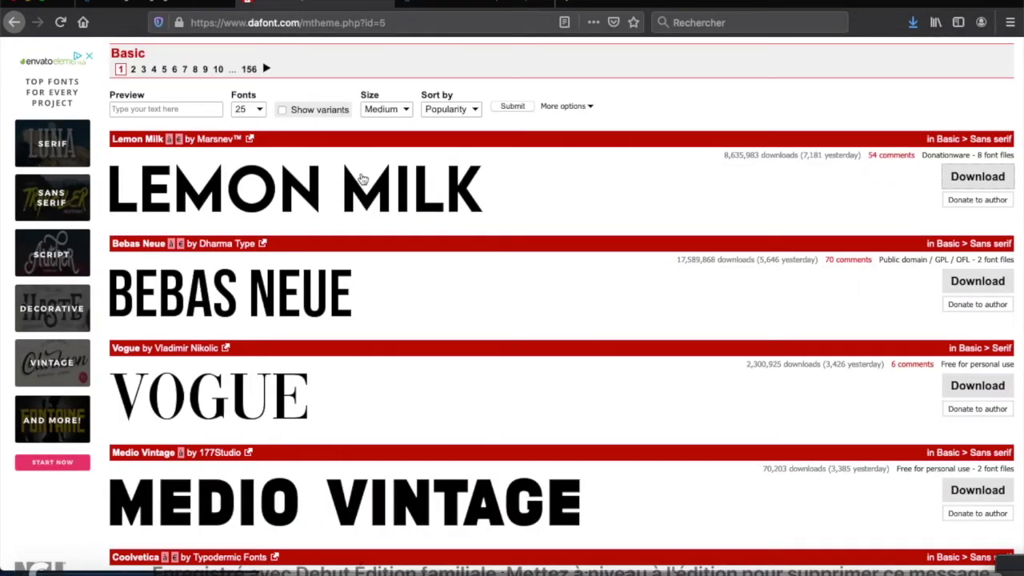
scroll(365, 221, "down", 20)
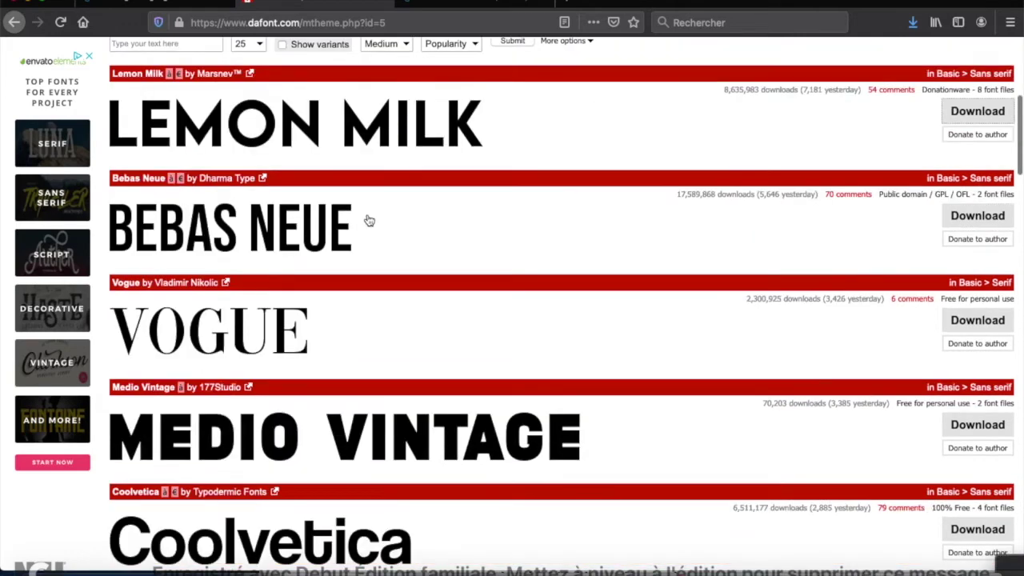
scroll(372, 237, "up", 20)
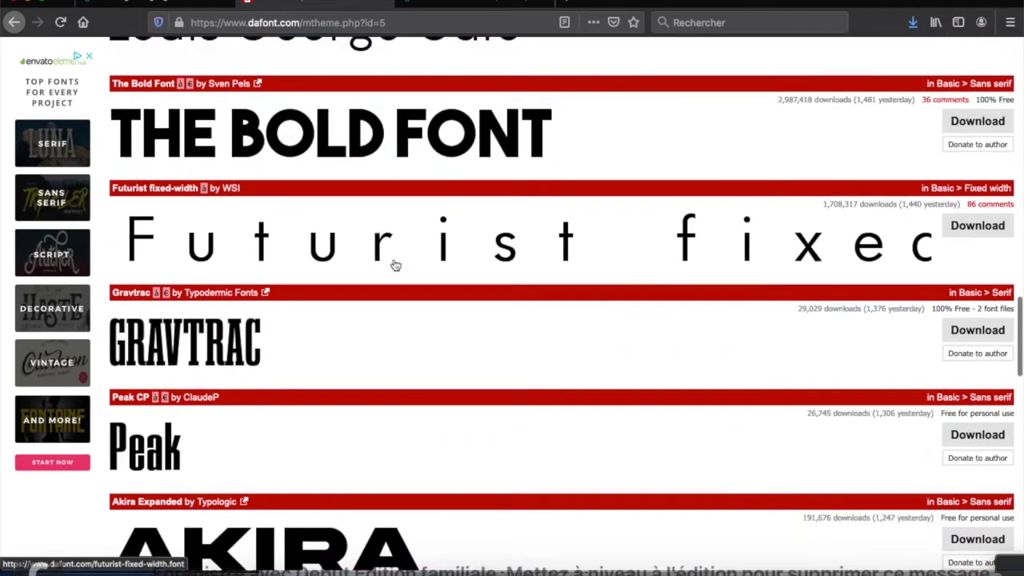
scroll(380, 322, "down", 3)
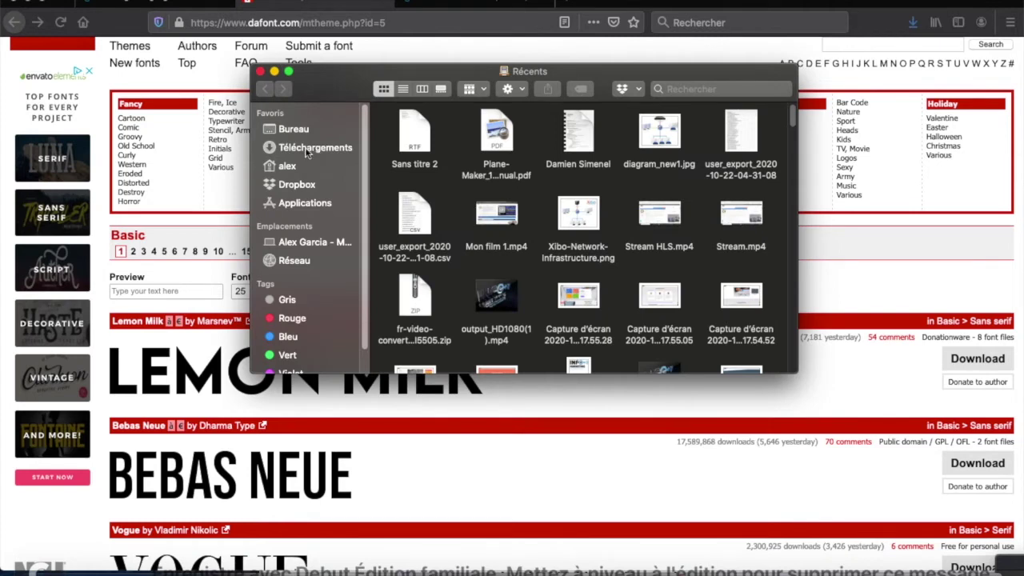
Inspect the font files in the lemon_milk folder inside Téléchargements, and return to the browser.
left_click(308, 149)
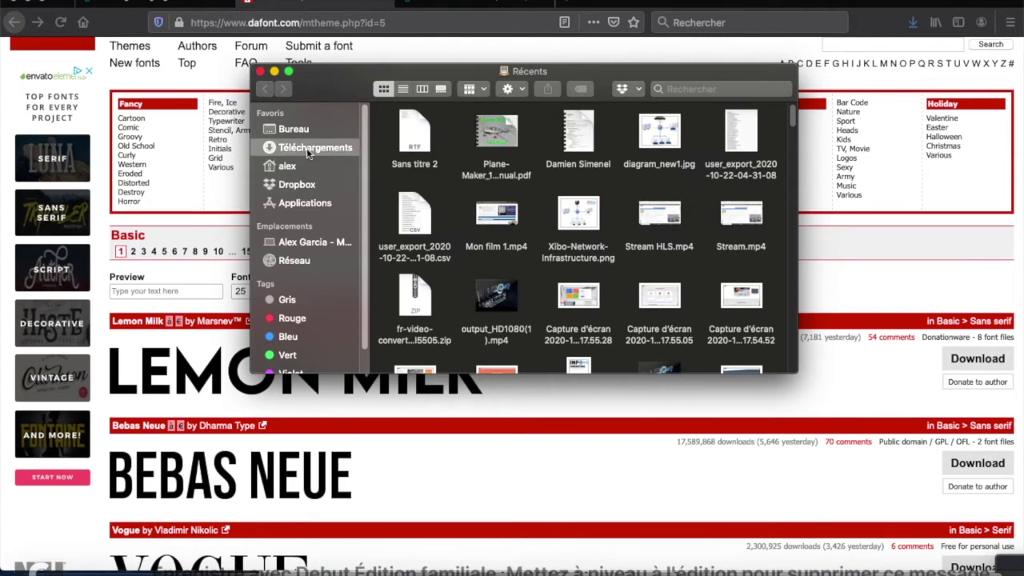
double_click(572, 156)
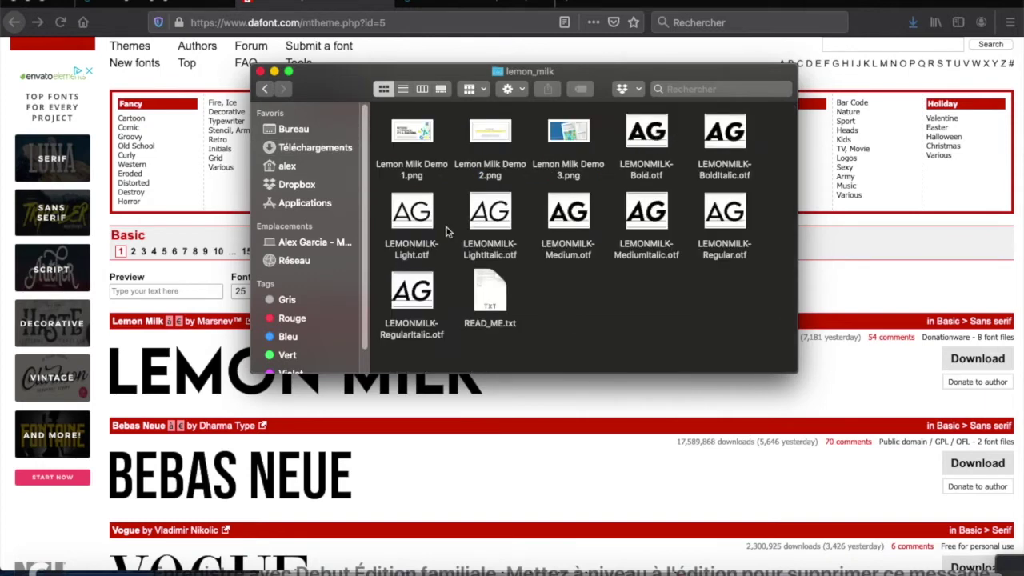
left_click(639, 138)
left_click(707, 151)
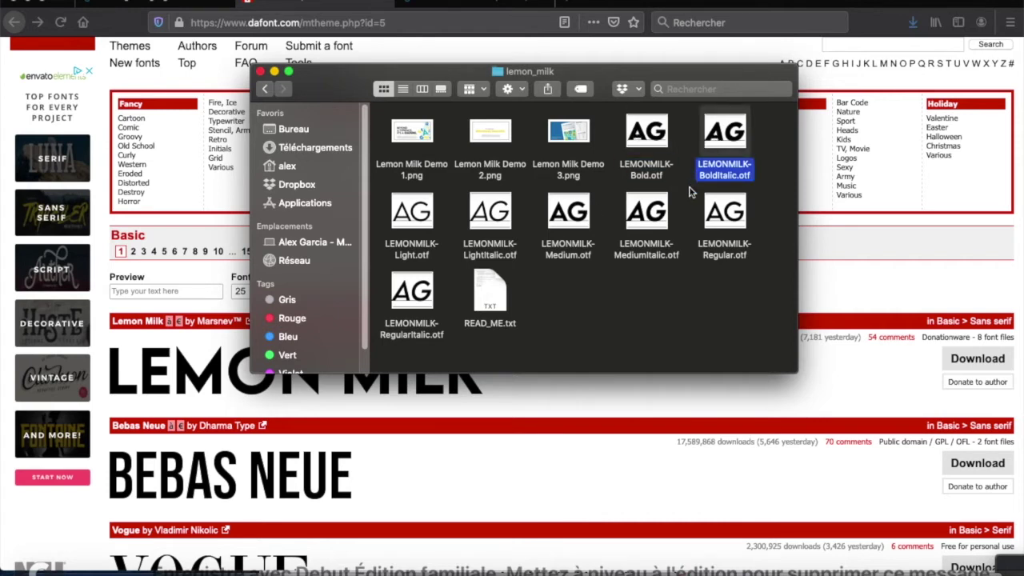
left_click(664, 282)
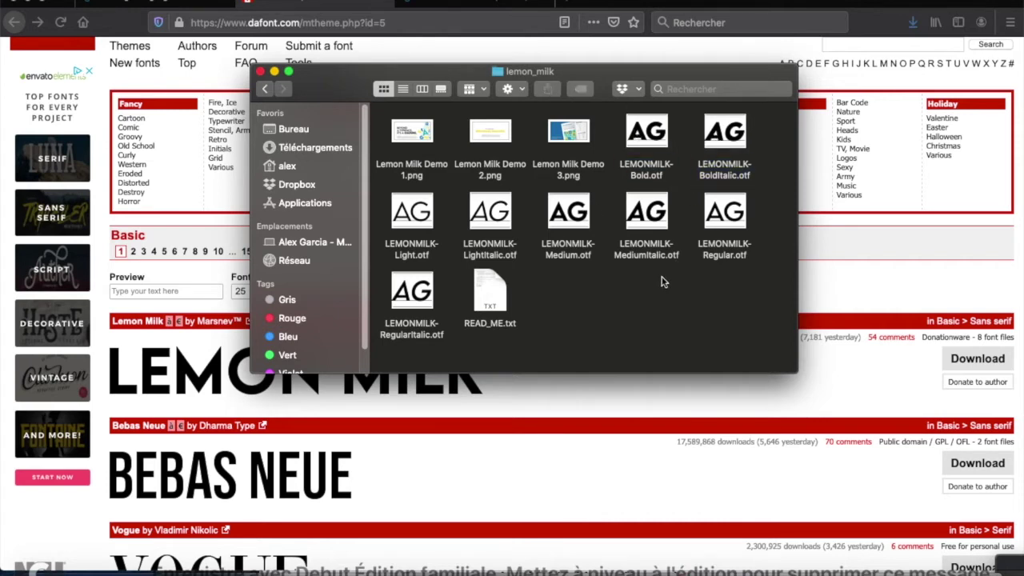
left_click(203, 78)
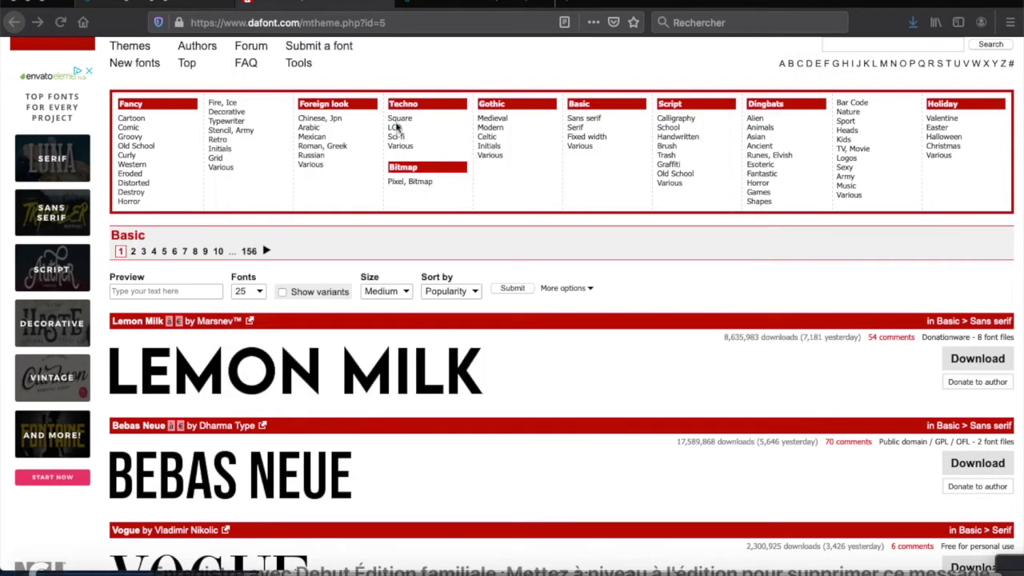
In Xibo's media library, start adding a media item and choose LEMONMILK-Regular.otf from the lemon_milk folder.
left_click(268, 5)
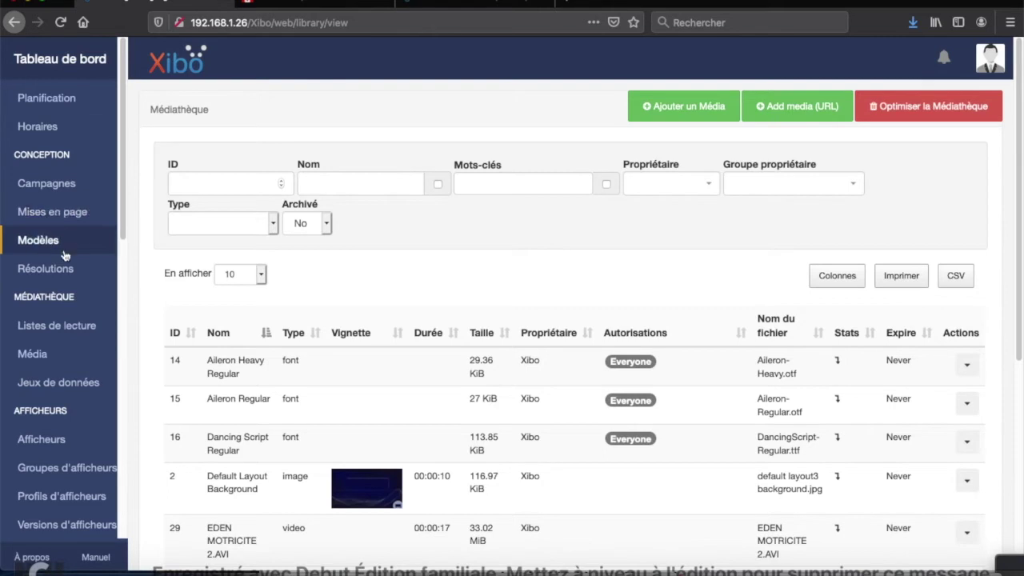
left_click(49, 356)
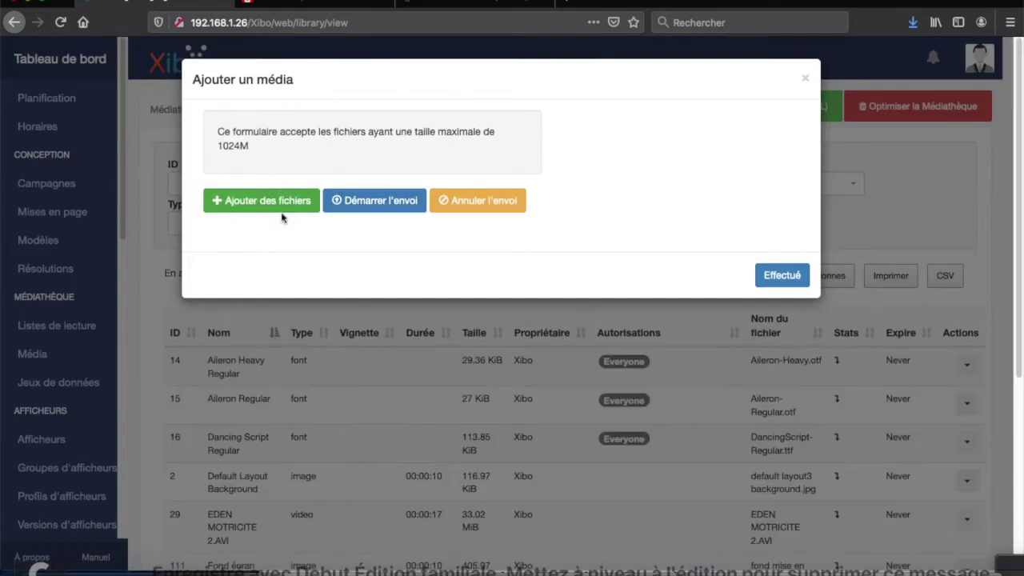
left_click(264, 201)
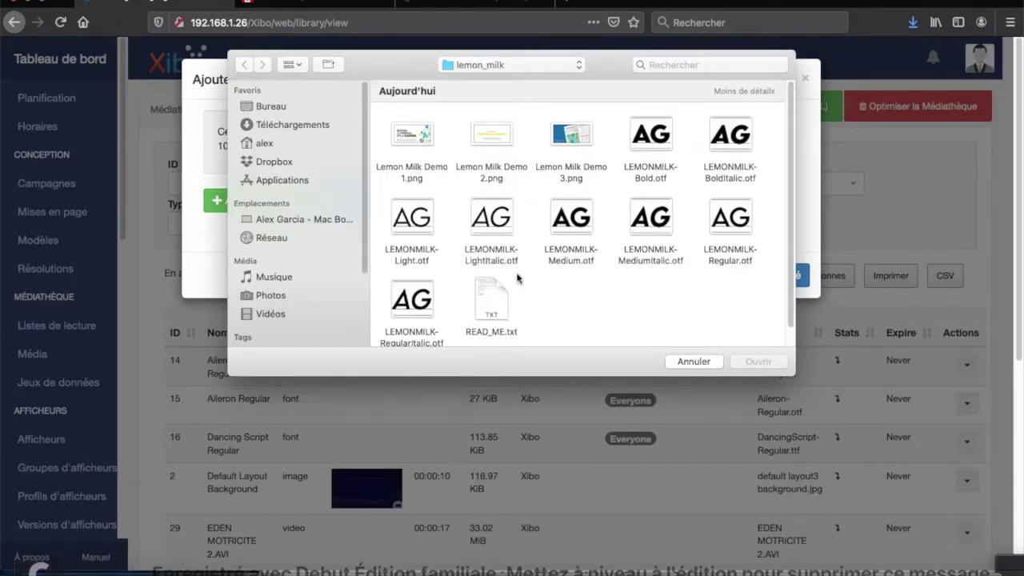
left_click(742, 230)
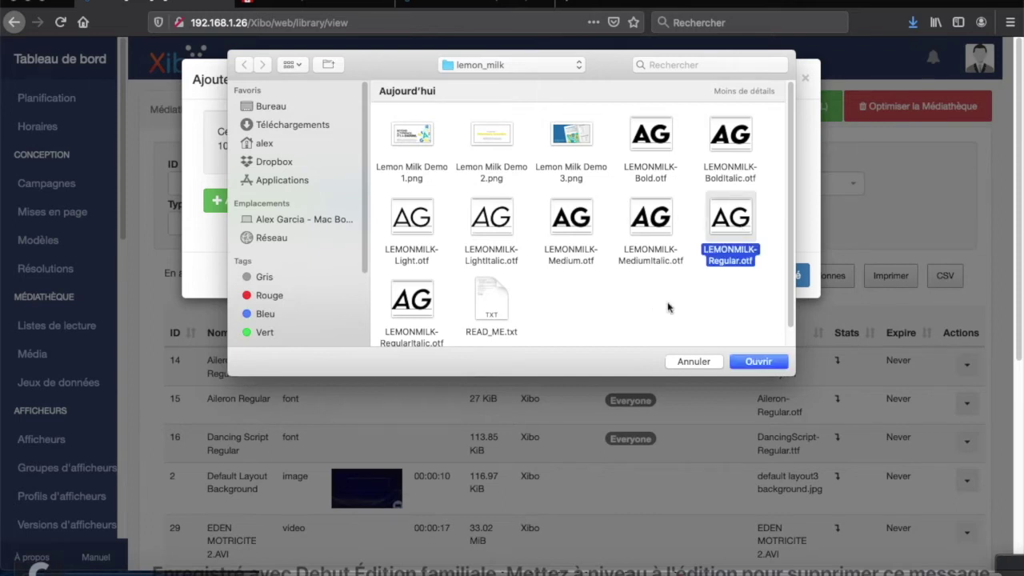
left_click(758, 362)
Name the font file "Lemon milk regular", tag it "fonts", upload it and close the media form.
left_click(280, 249)
type("Lemon")
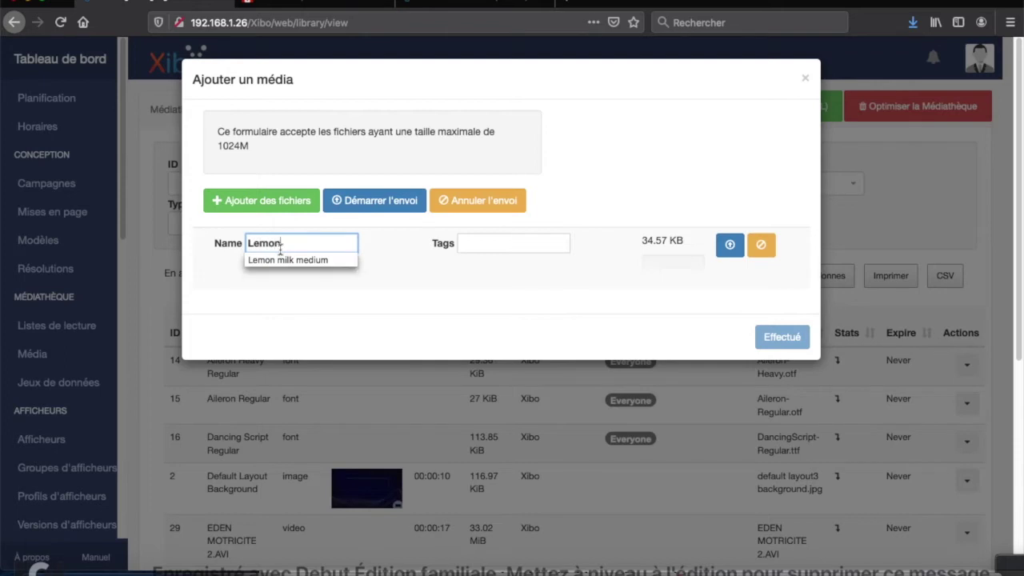
type(" milk regular")
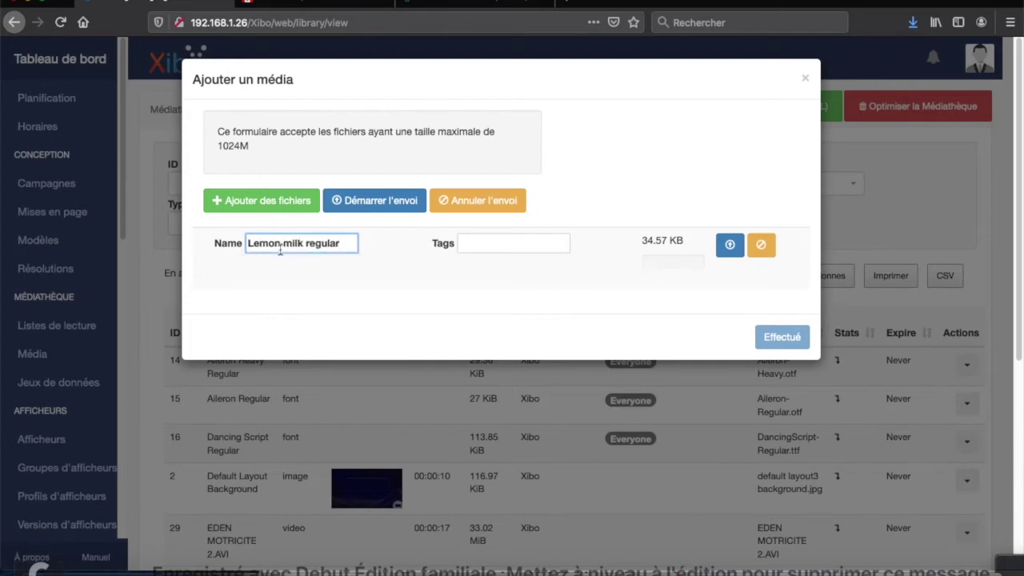
left_click(482, 249)
type("fonts")
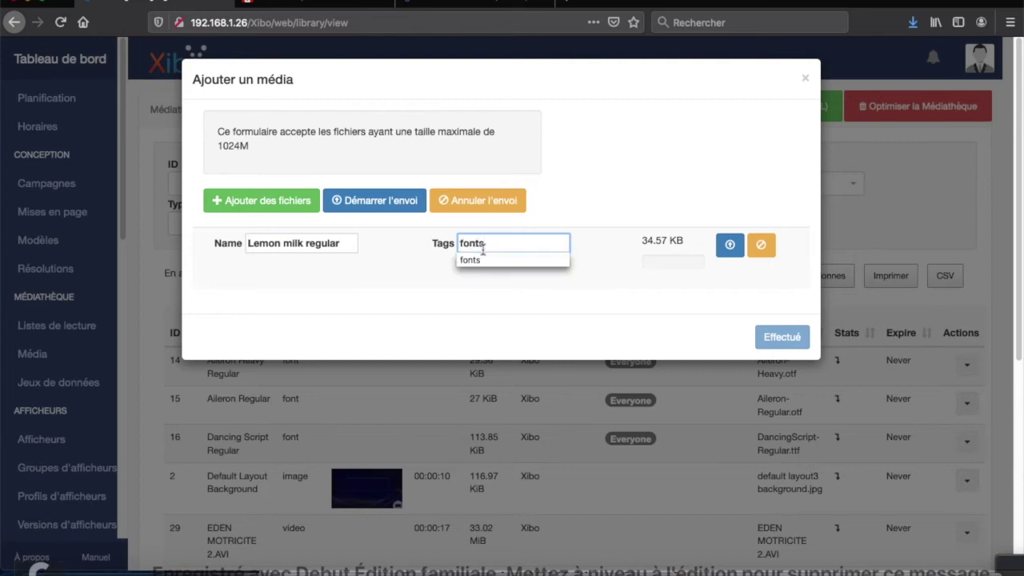
left_click(622, 248)
left_click(727, 246)
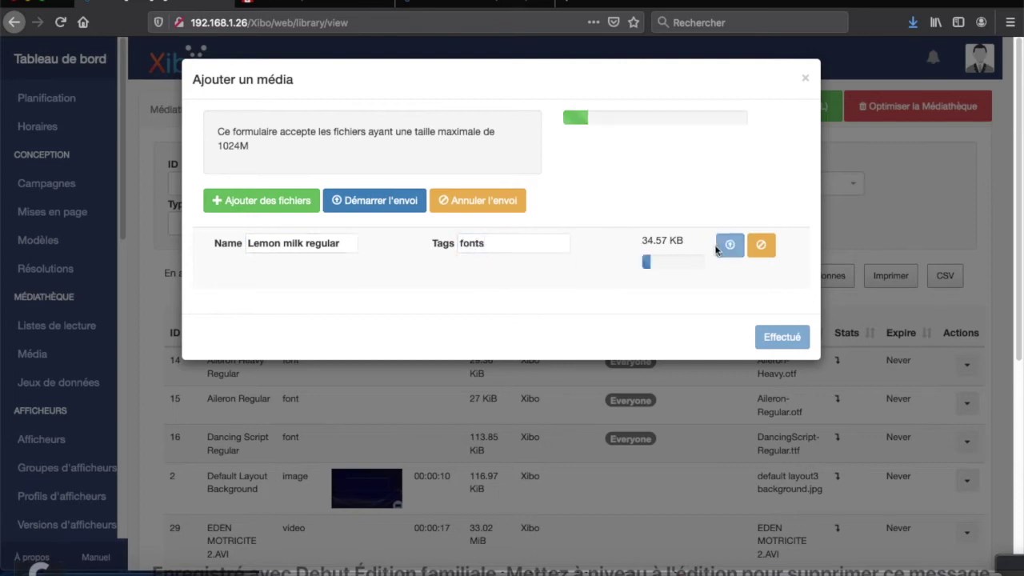
left_click(782, 309)
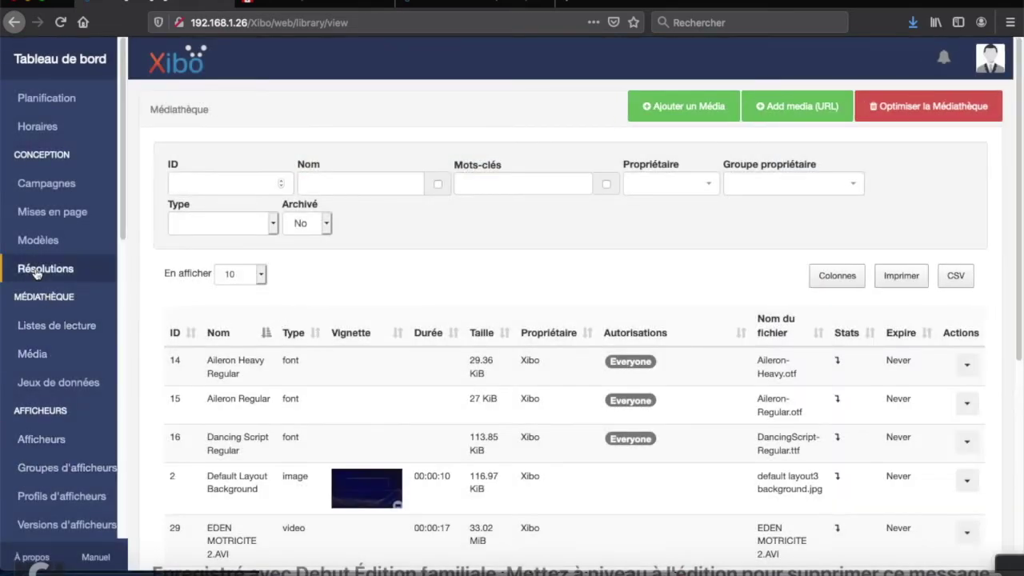
Open the layout "TEst 2" in the layout designer.
left_click(42, 222)
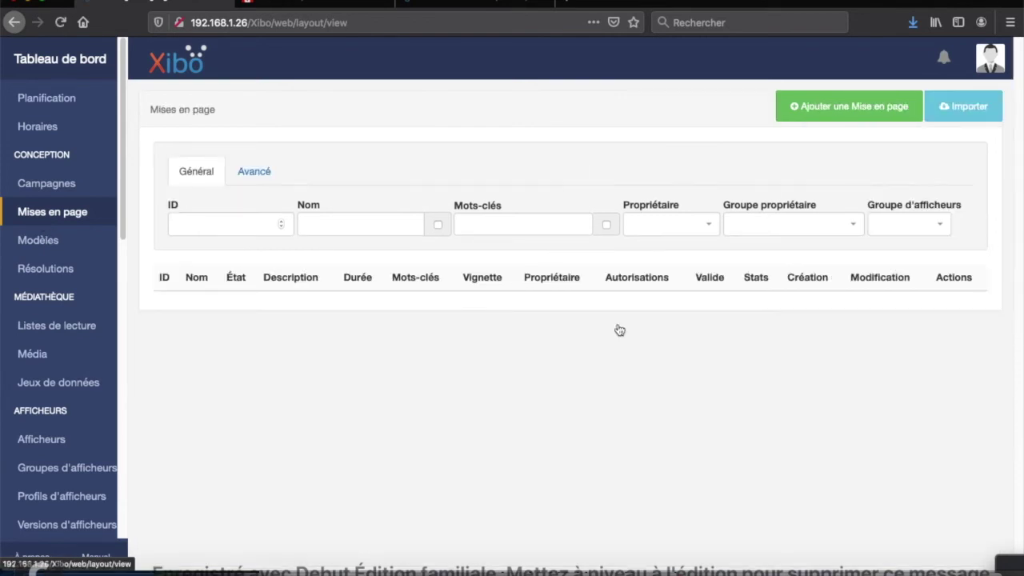
left_click(968, 440)
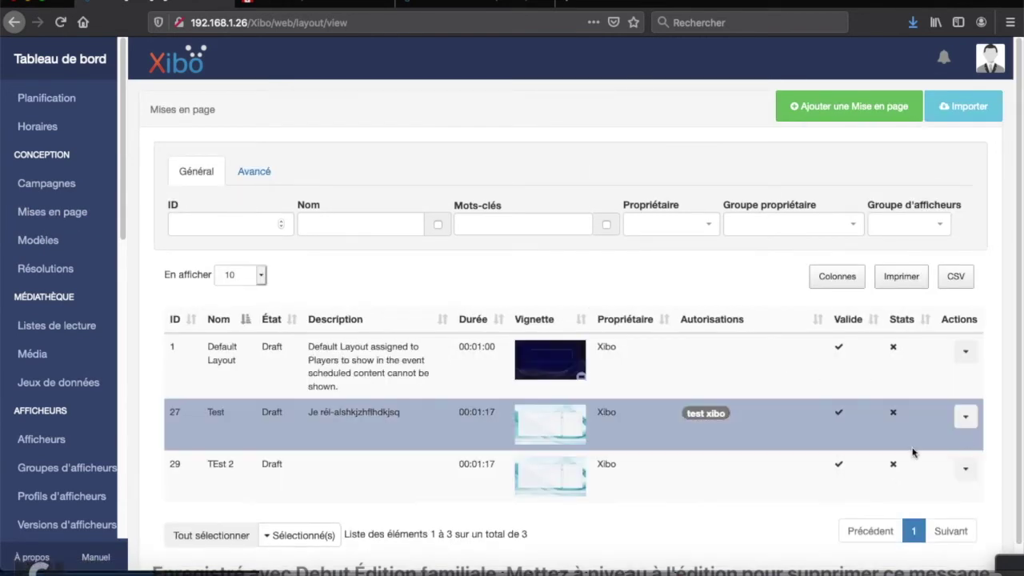
left_click(968, 471)
left_click(850, 495)
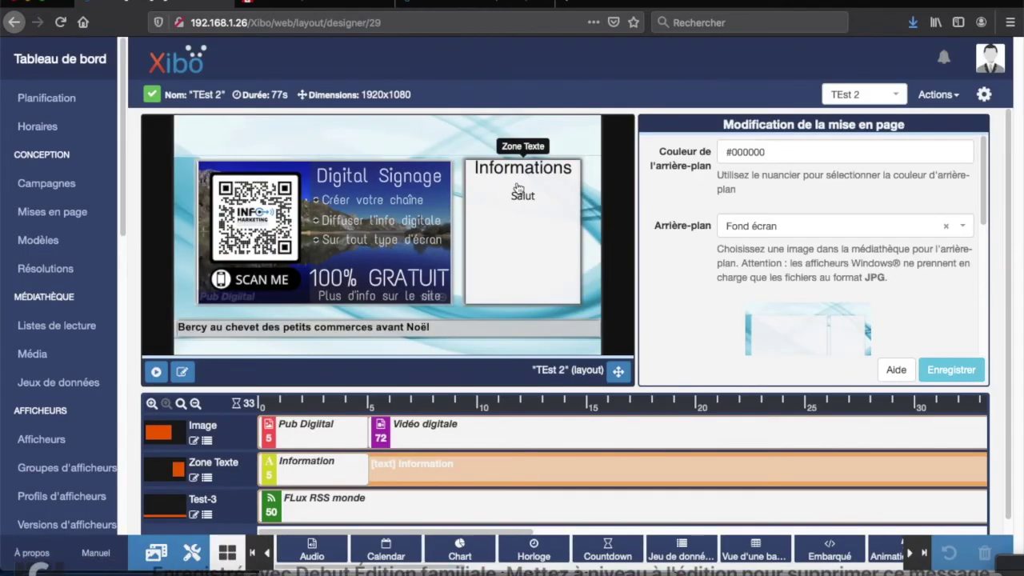
Open the Information text of Zone Texte in the inline editor and examine the available fonts.
left_click(516, 189)
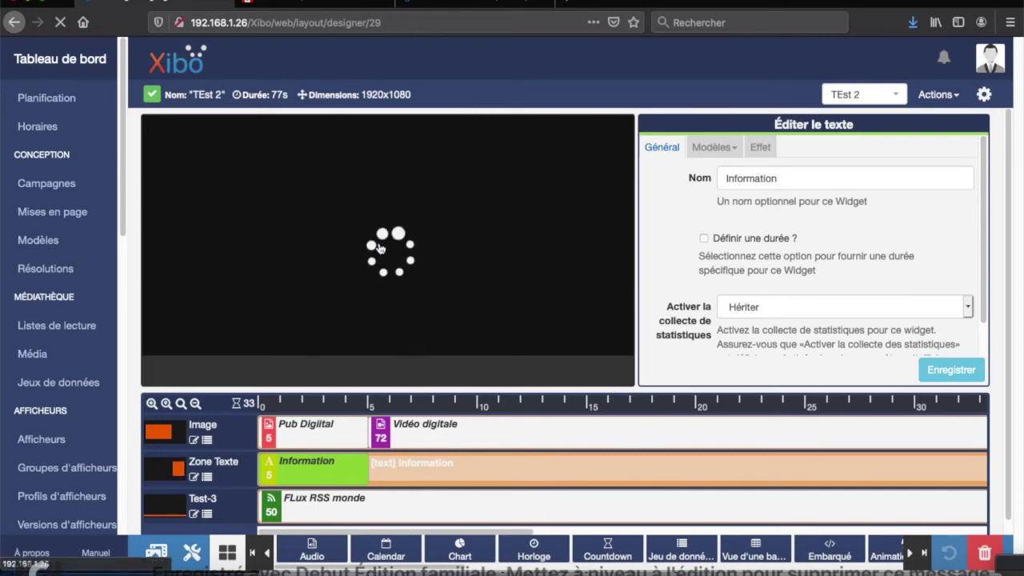
left_click(390, 231)
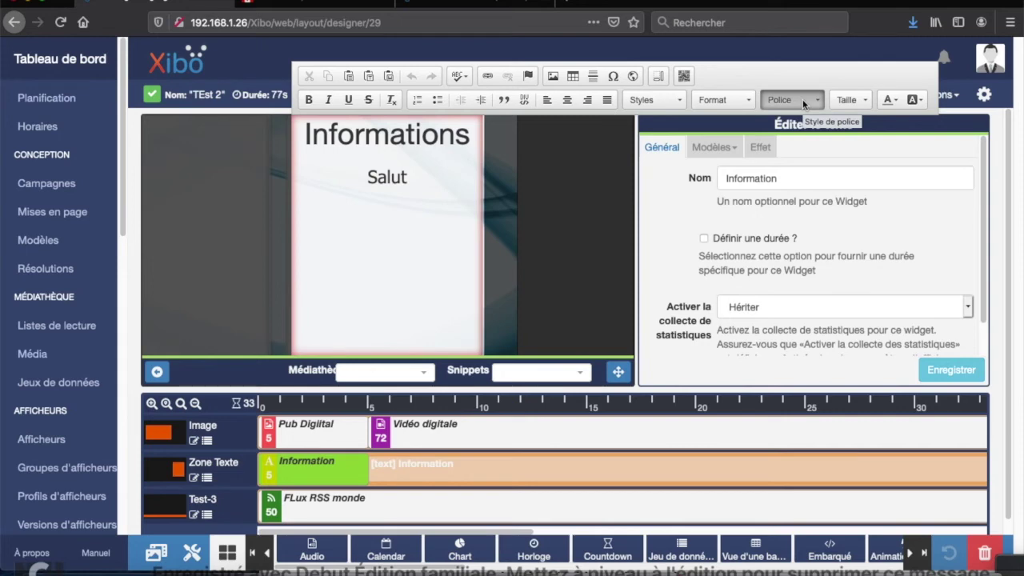
left_click(804, 103)
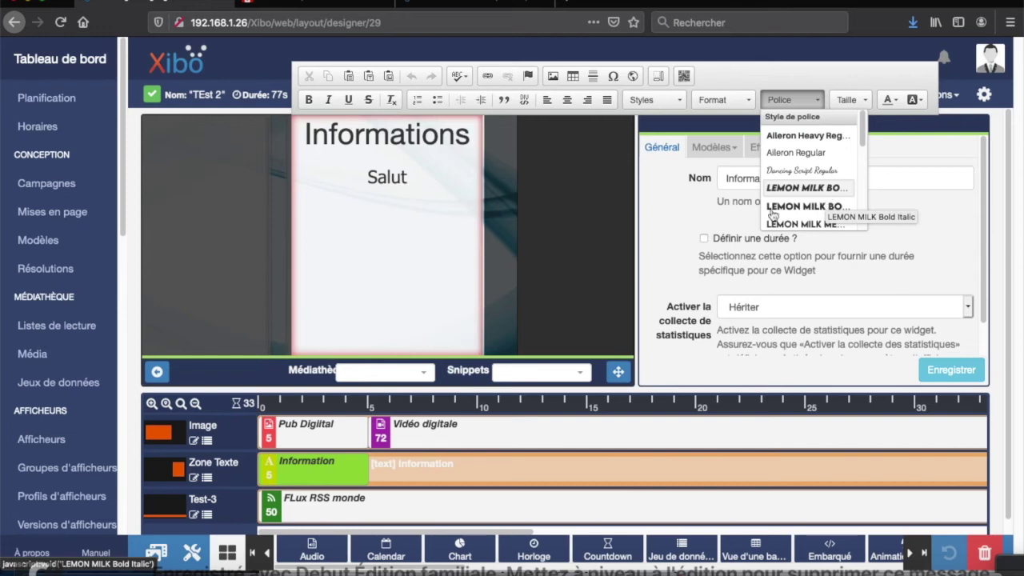
Start adding another media item to the library and choose coolvetica rg.ttf from the coolvetica folder in Téléchargements.
left_click(33, 357)
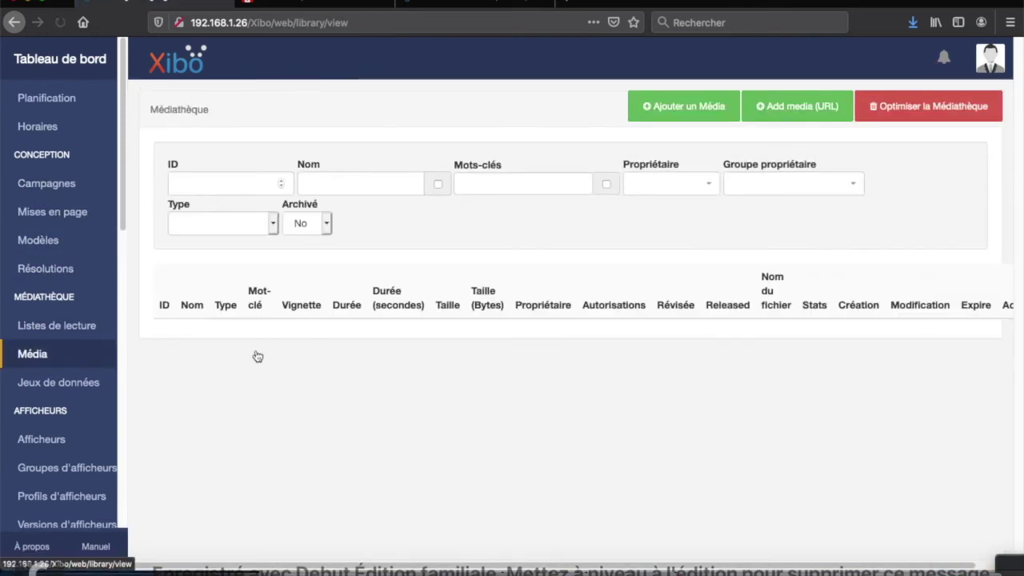
left_click(680, 106)
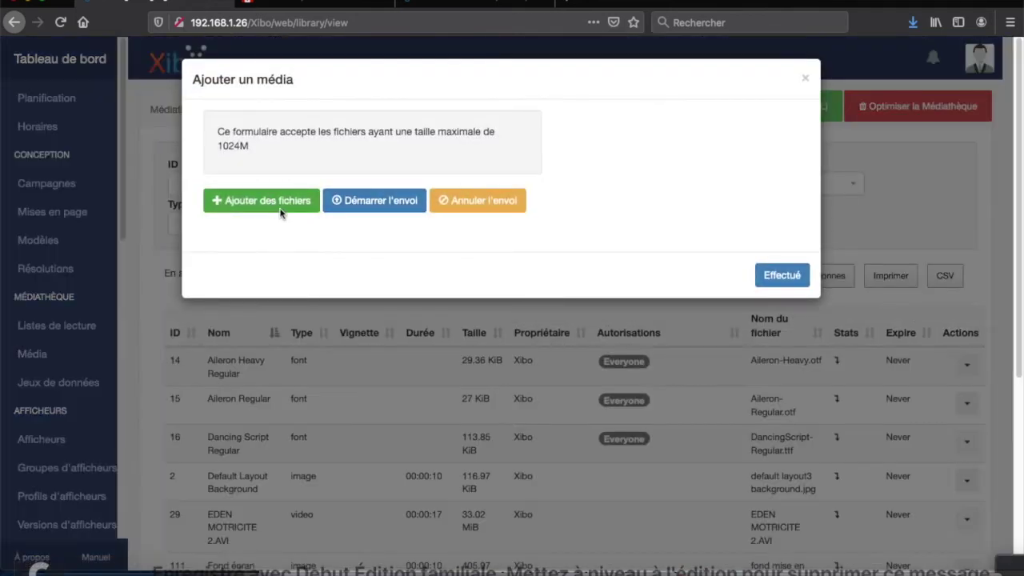
left_click(279, 209)
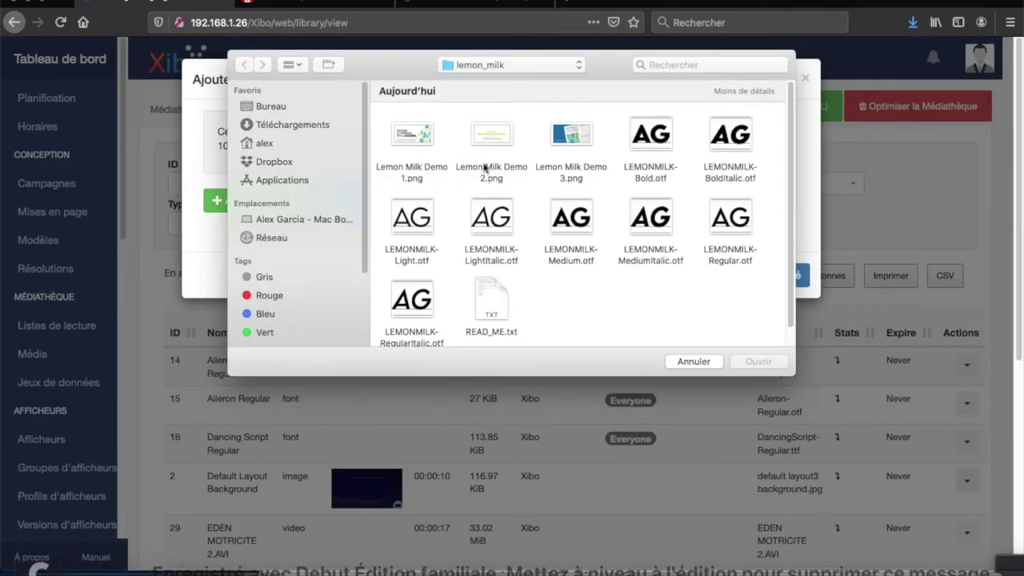
left_click(297, 128)
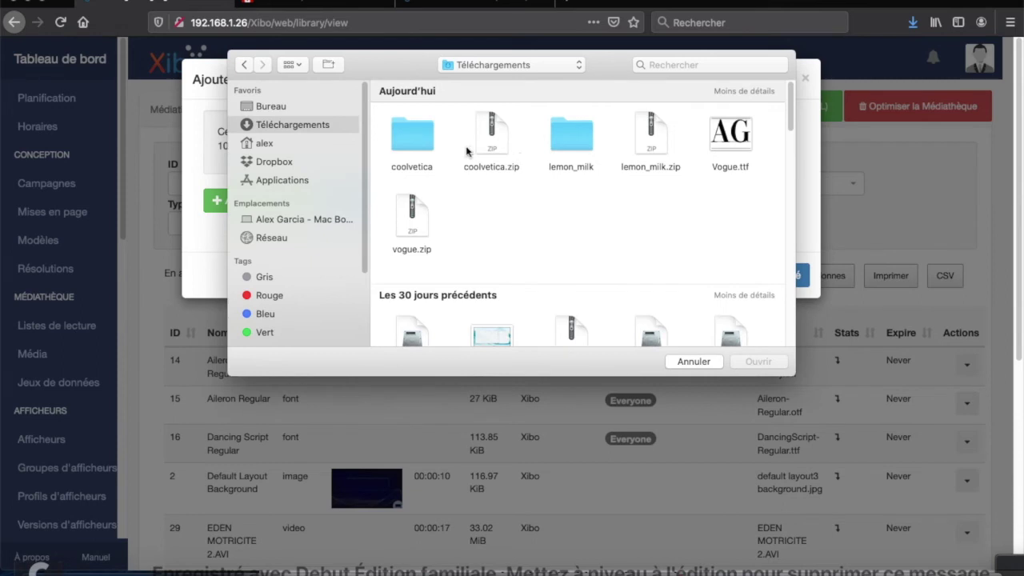
double_click(403, 137)
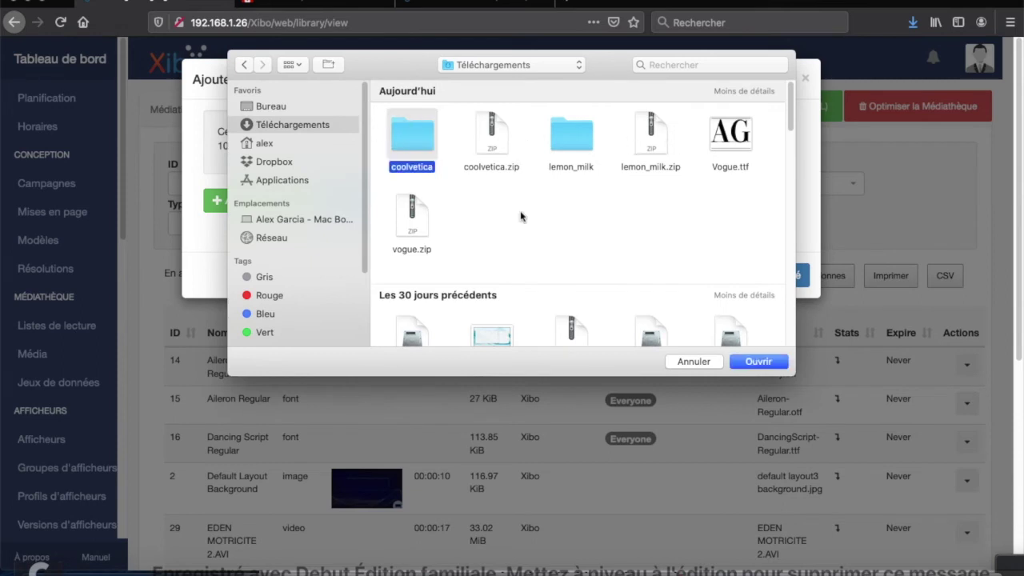
left_click(413, 144)
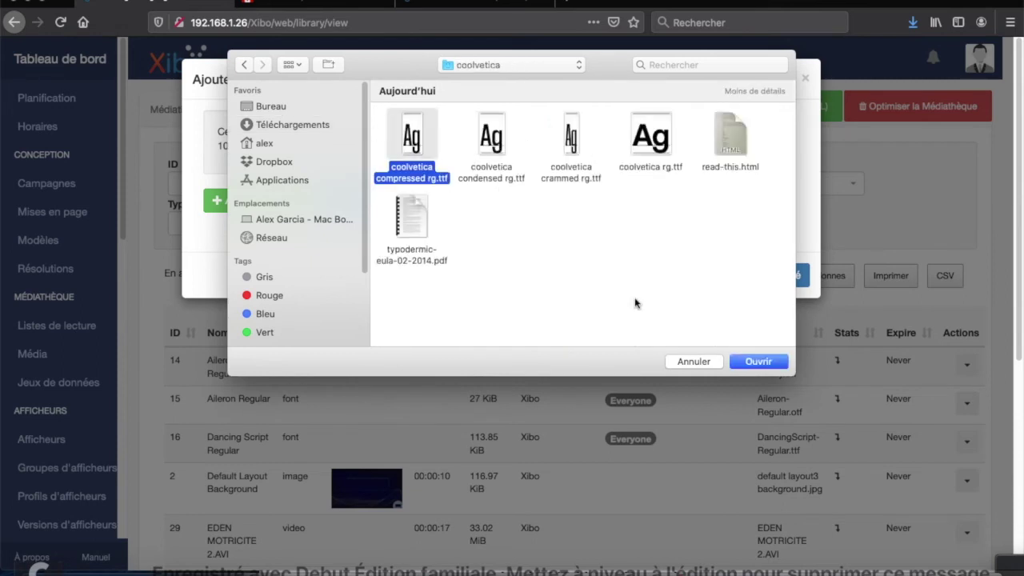
left_click(653, 140)
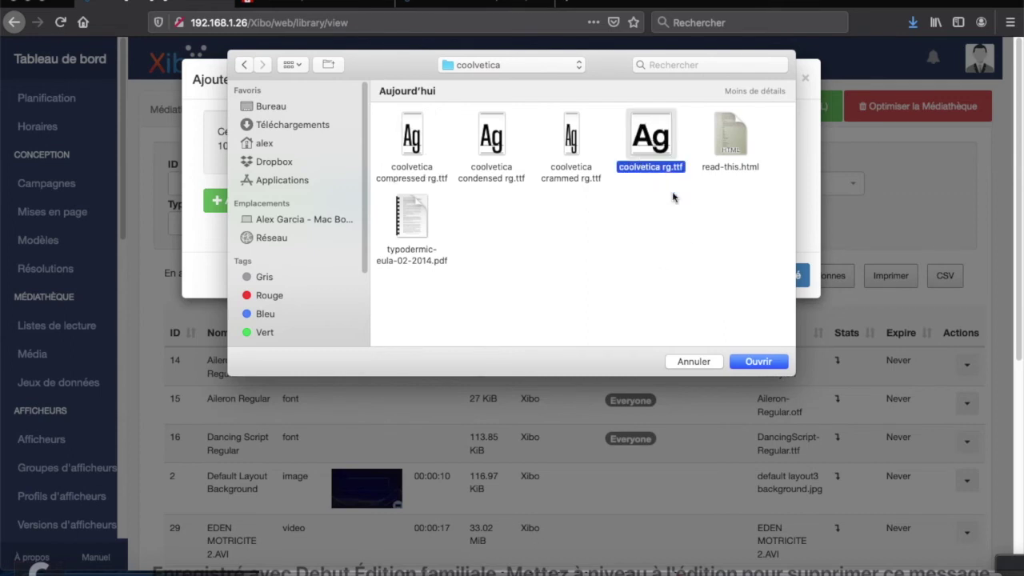
left_click(752, 360)
Name the font file "coolvetica rg", fill in its tag and try to upload it to the media library.
left_click(300, 246)
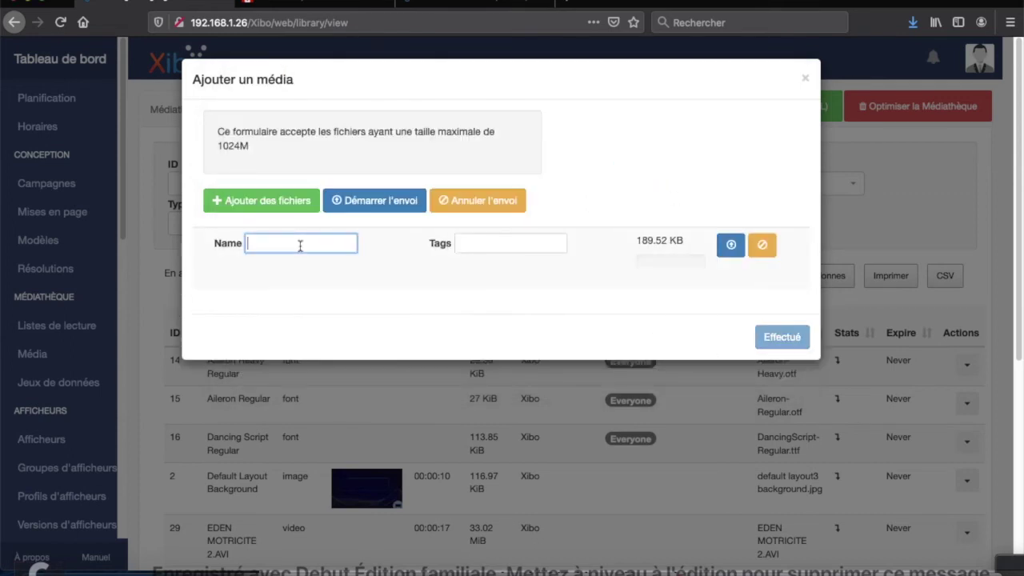
type("coolve")
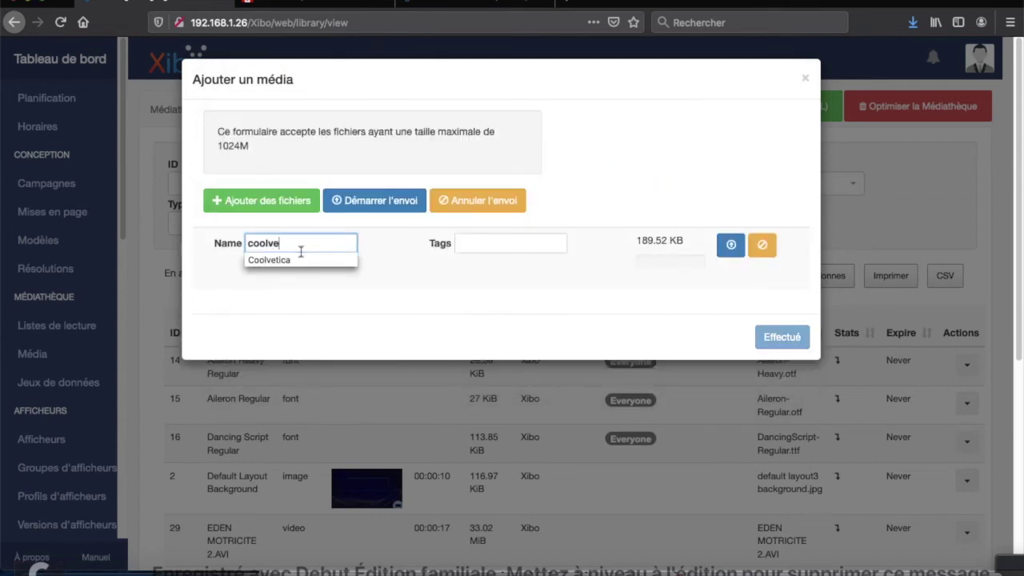
type("tica")
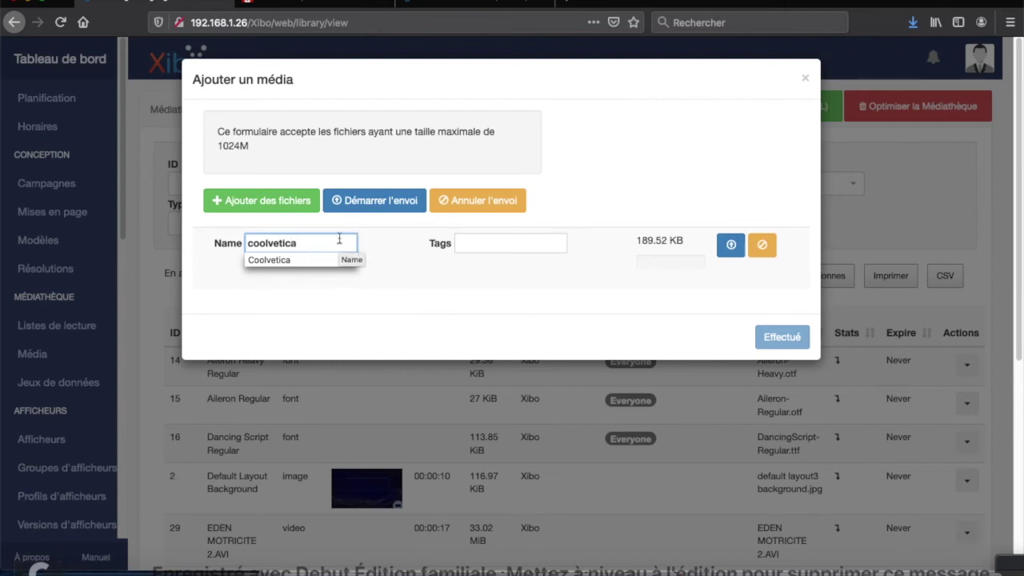
type(" rg")
left_click(471, 243)
type("fn")
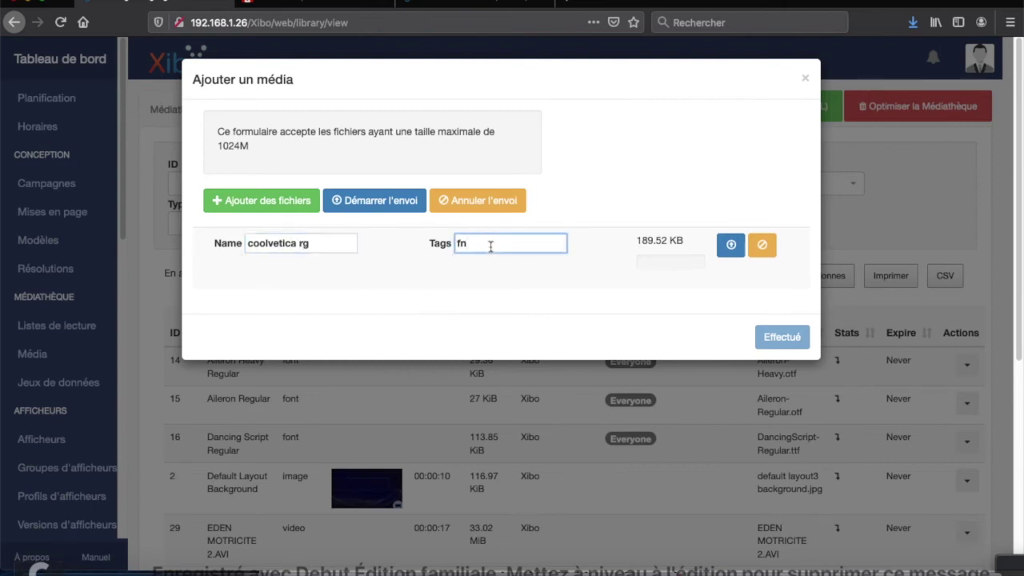
key("BackSpace")
type("o")
left_click(720, 247)
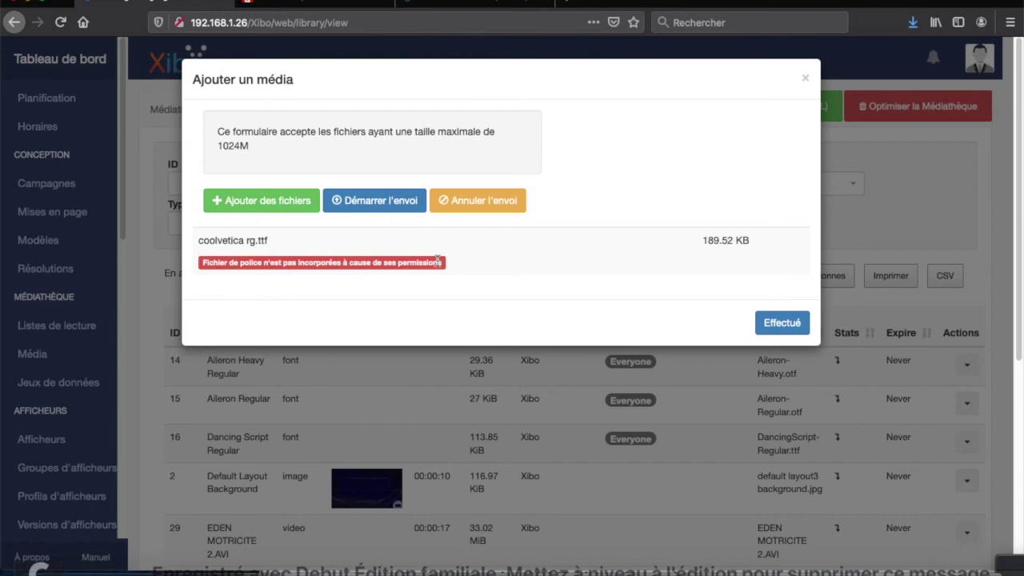
Examine the upload message for coolvetica rg.ttf and close the media form.
left_click(252, 267)
left_click_drag(443, 268, 204, 273)
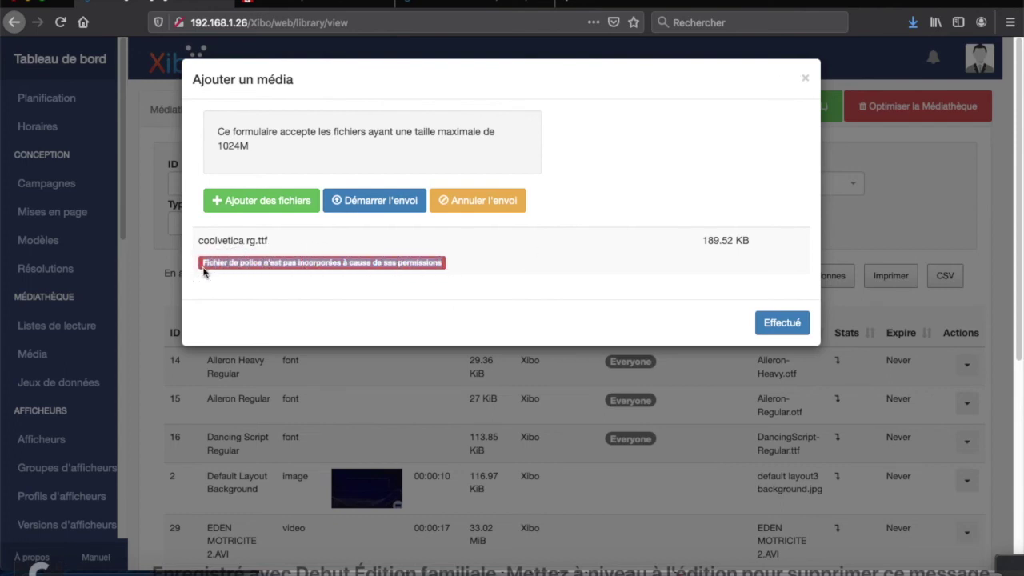
left_click(224, 268)
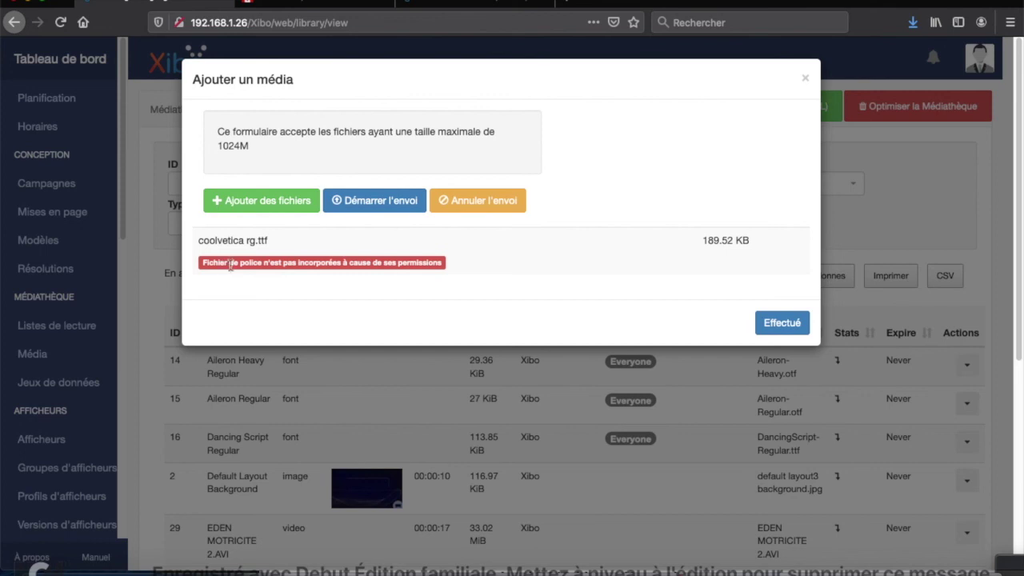
left_click(805, 77)
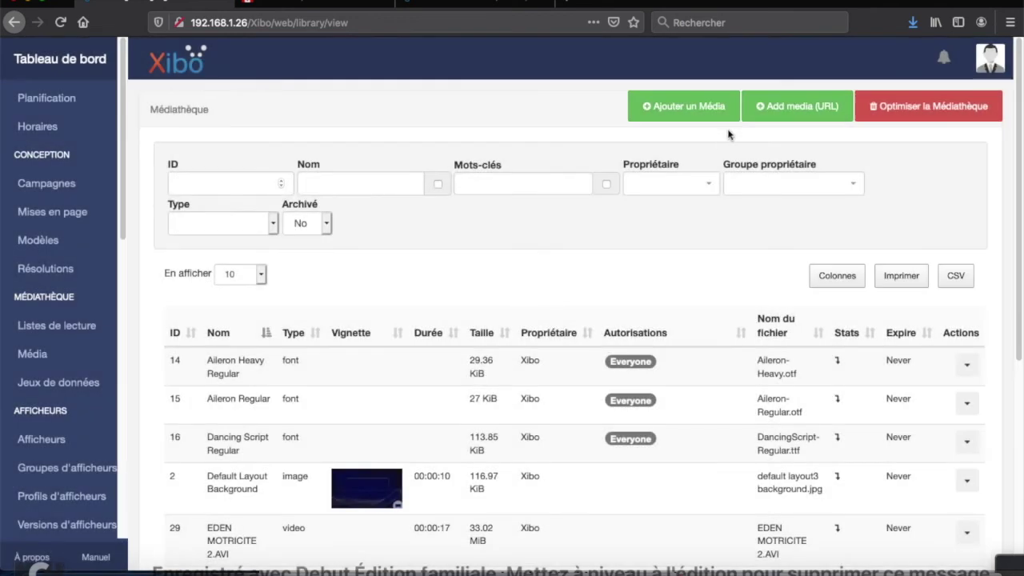
left_click(737, 544)
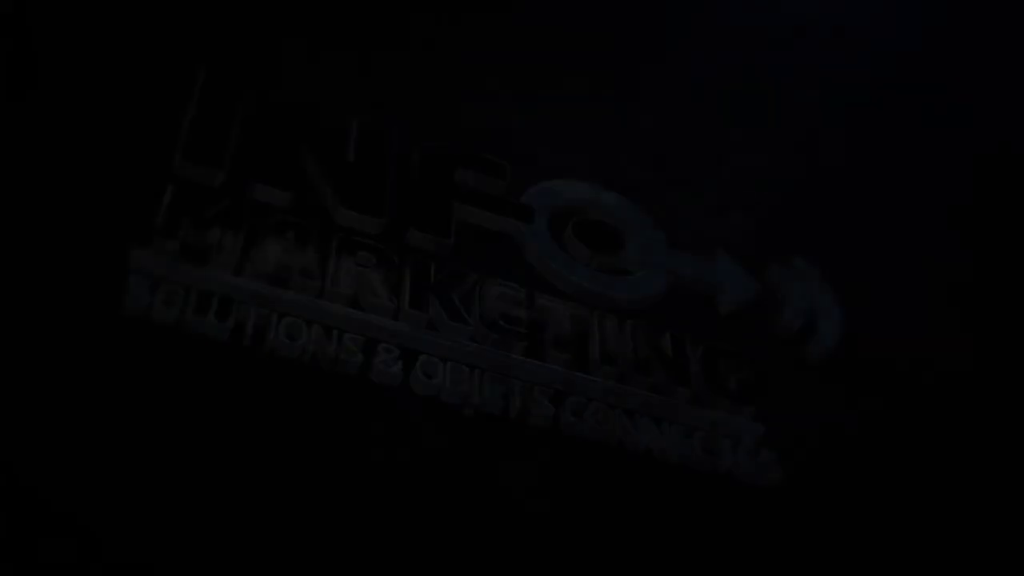